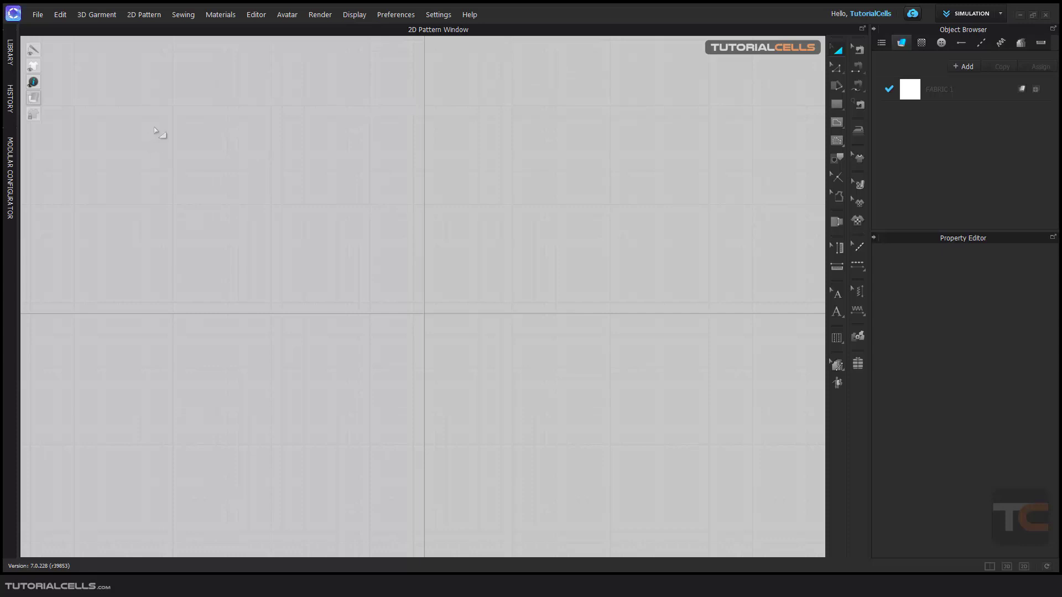
Collapse the library and history panels to widen the pattern workspace
click(256, 17)
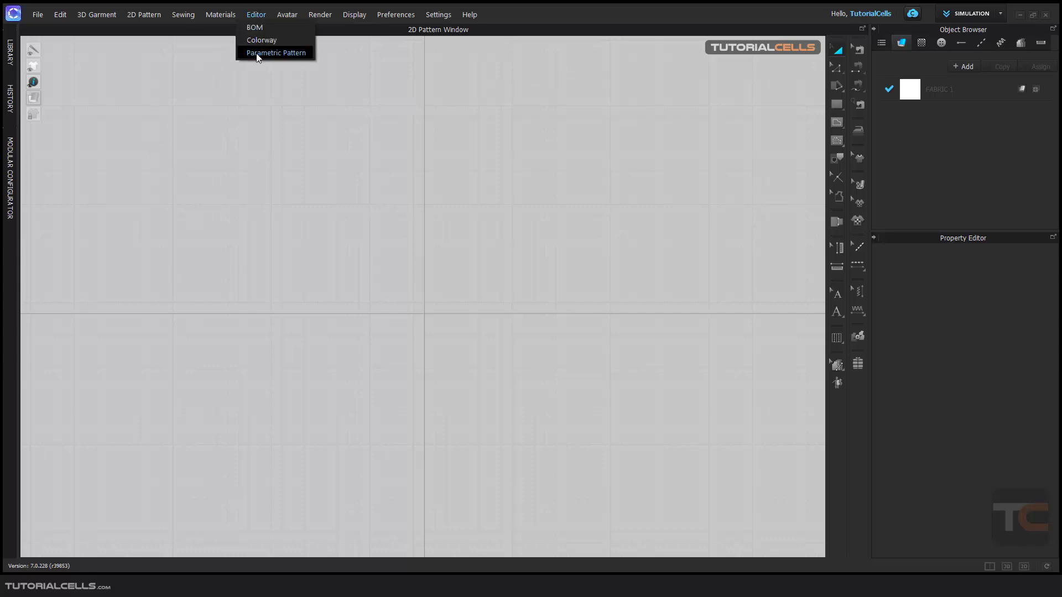
click(9, 55)
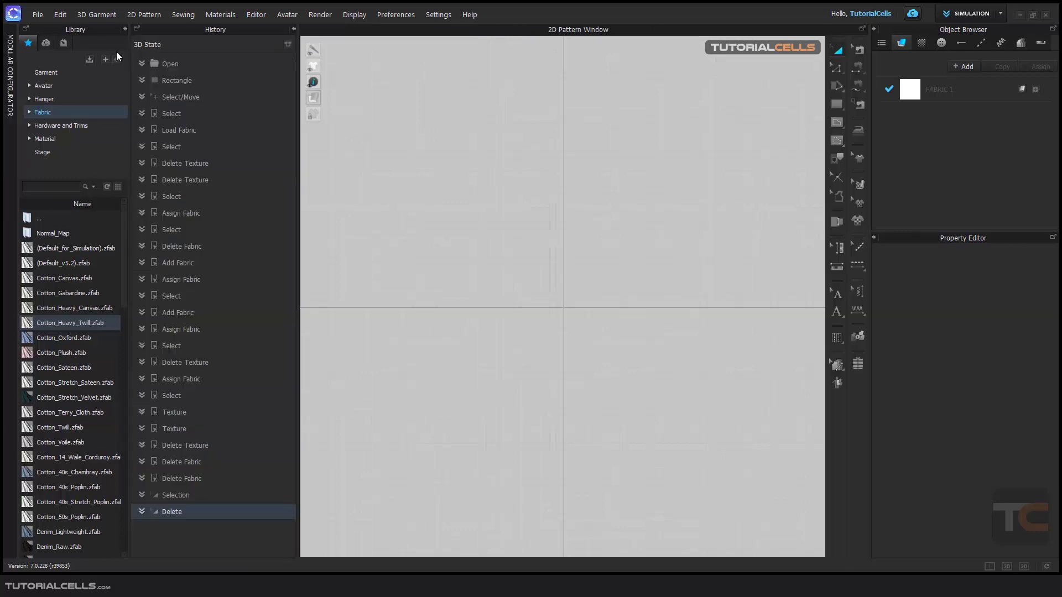
click(293, 29)
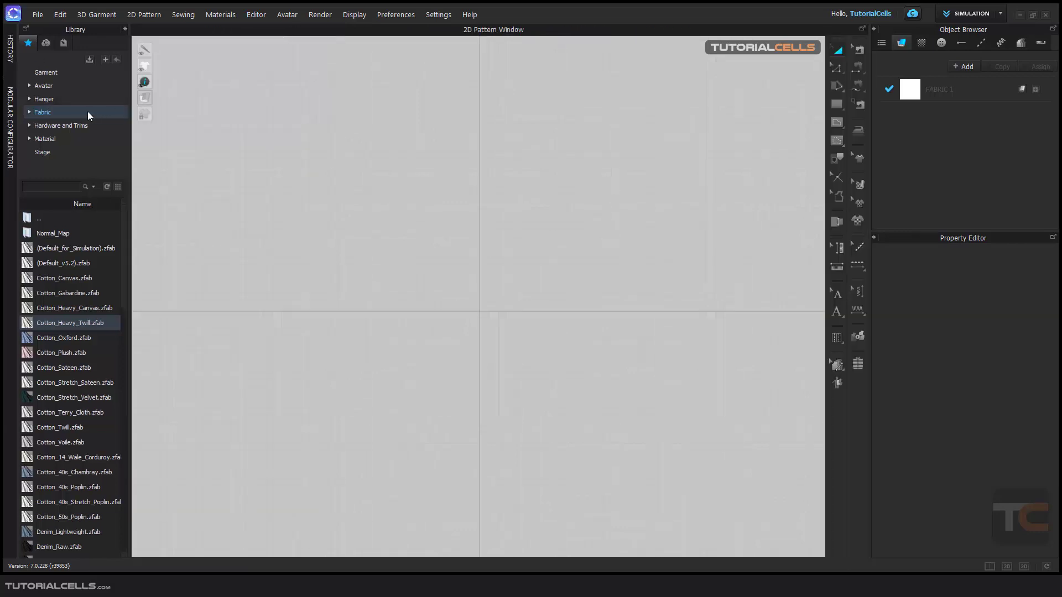
click(57, 76)
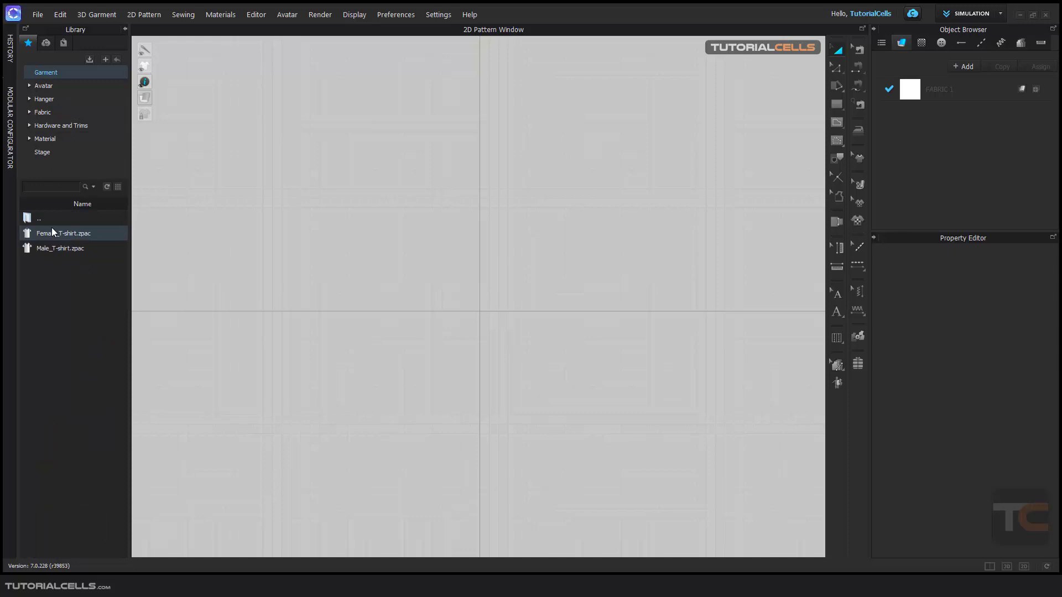
mouse_move(55, 239)
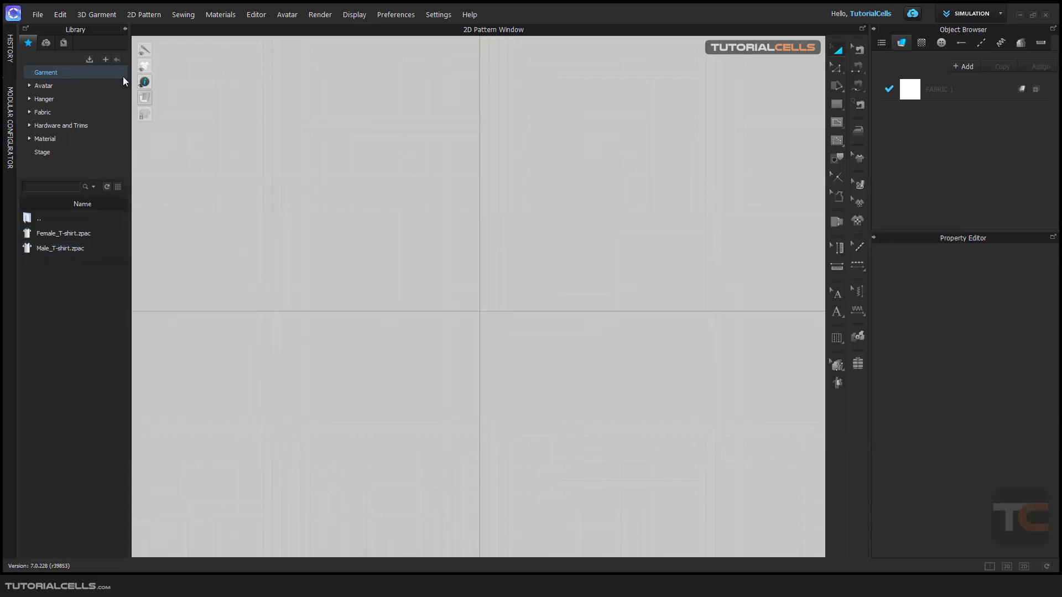
click(125, 29)
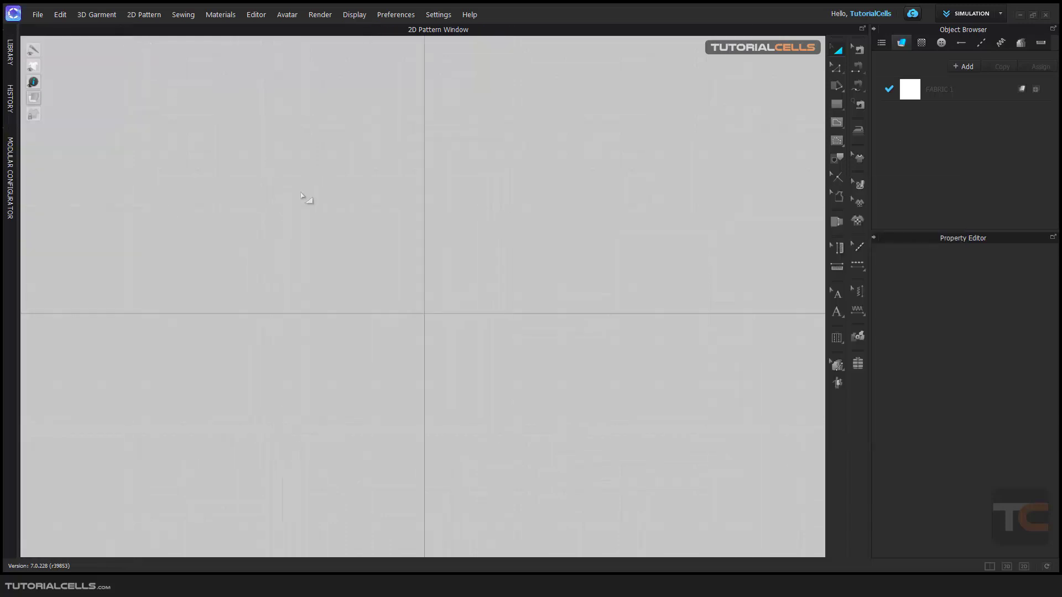
Open the Parametric Pattern editor and widen it so all measurement values show
click(256, 15)
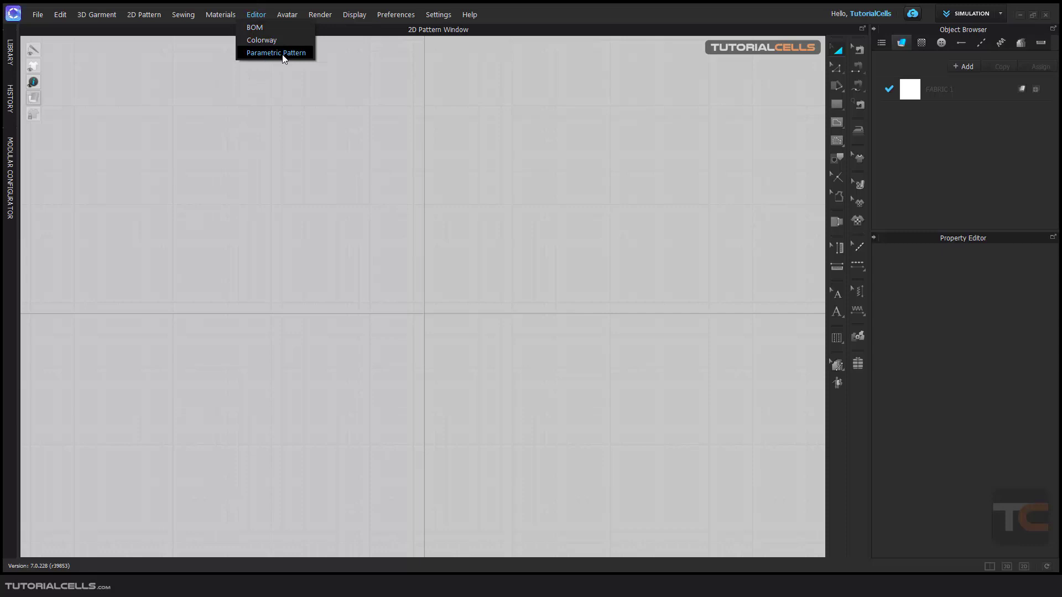
click(276, 53)
drag(175, 130, 339, 132)
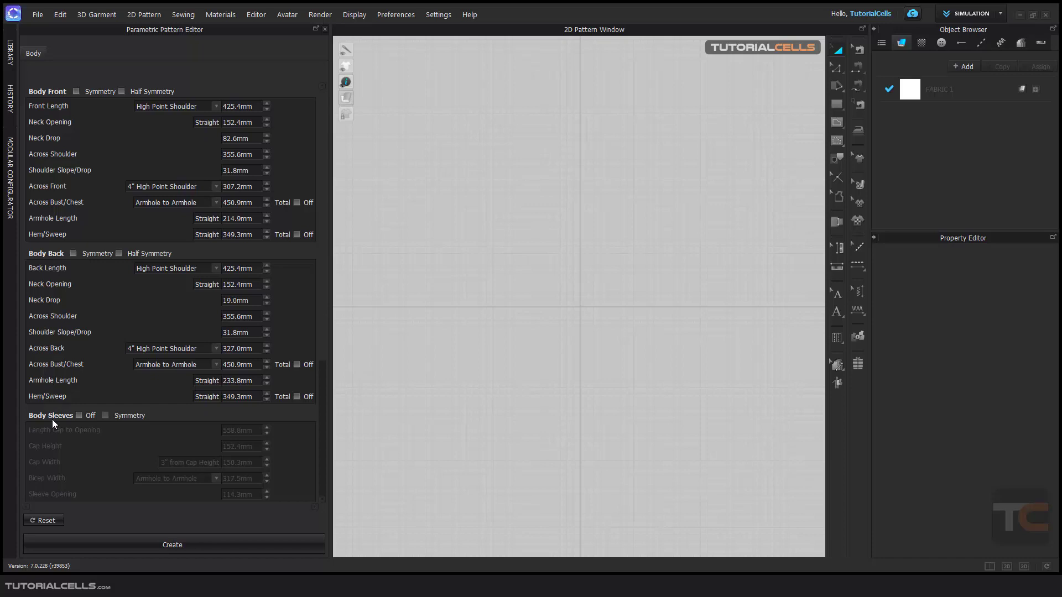
Generate the body pattern from the measurements, then cancel its placement
click(165, 544)
scroll(568, 298, up, 5)
scroll(571, 301, down, 7)
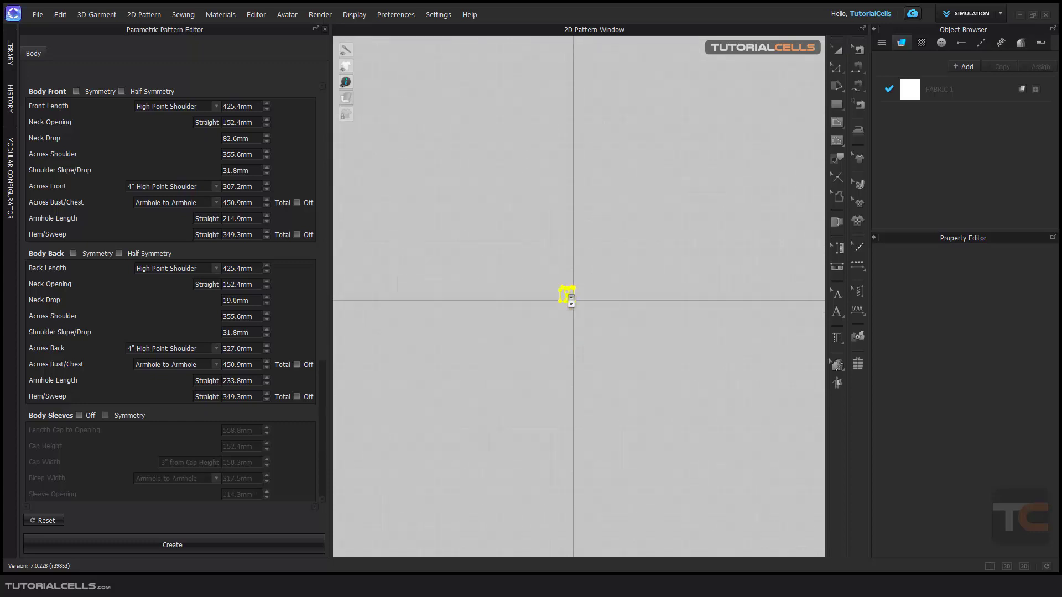
scroll(572, 301, up, 4)
click(572, 301)
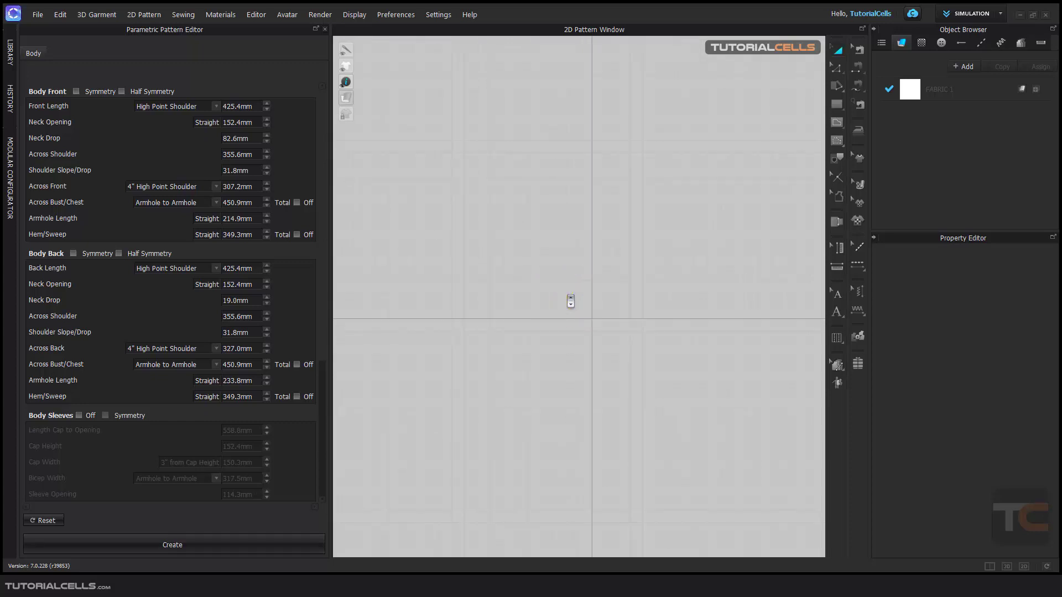
Turn on Body Sleeves and place the generated front, back and sleeve pieces in the 2D window
click(79, 415)
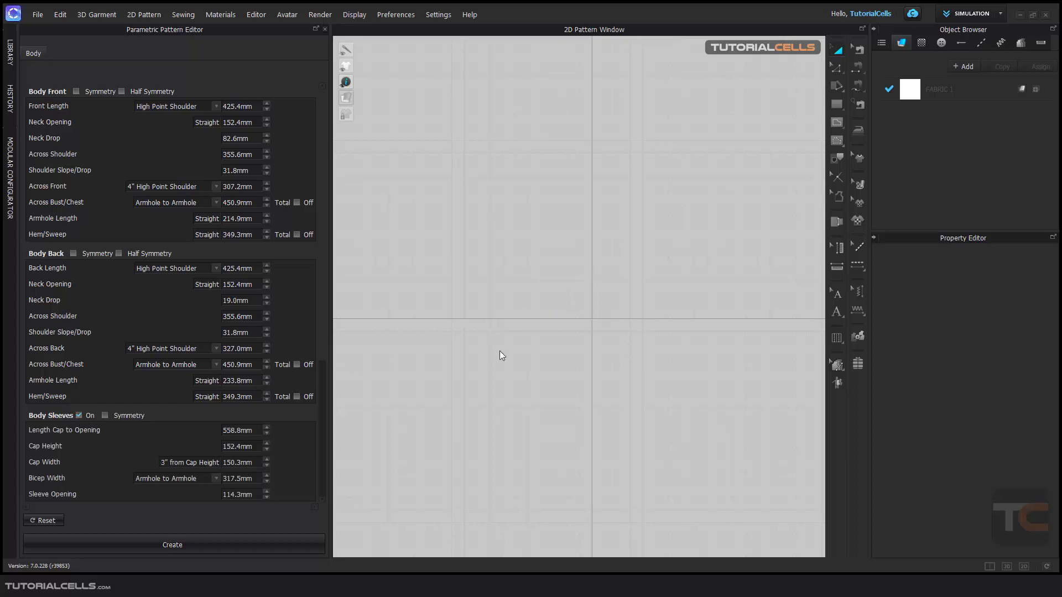
click(228, 540)
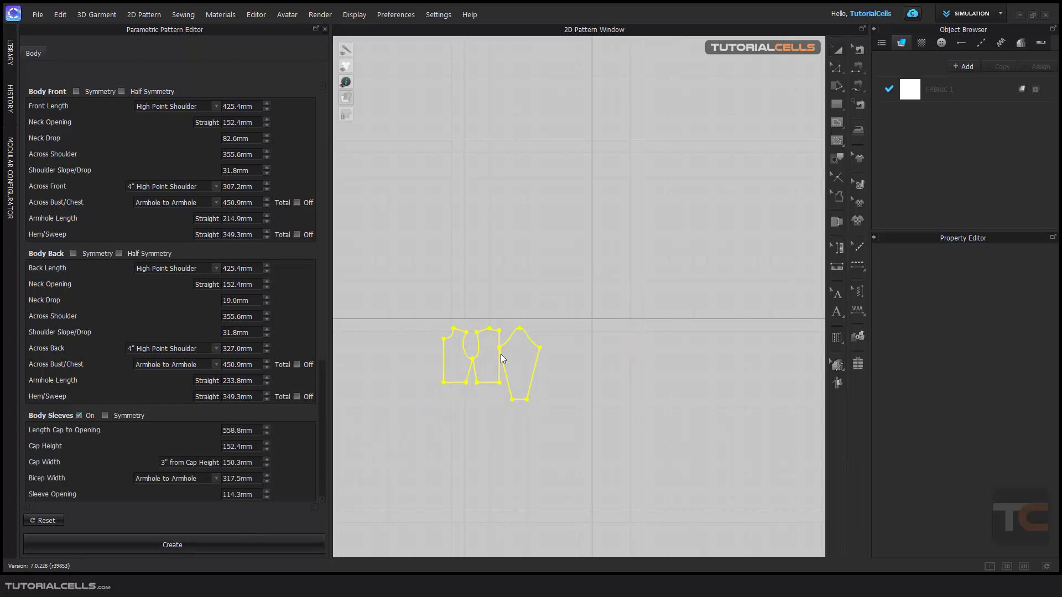
click(549, 301)
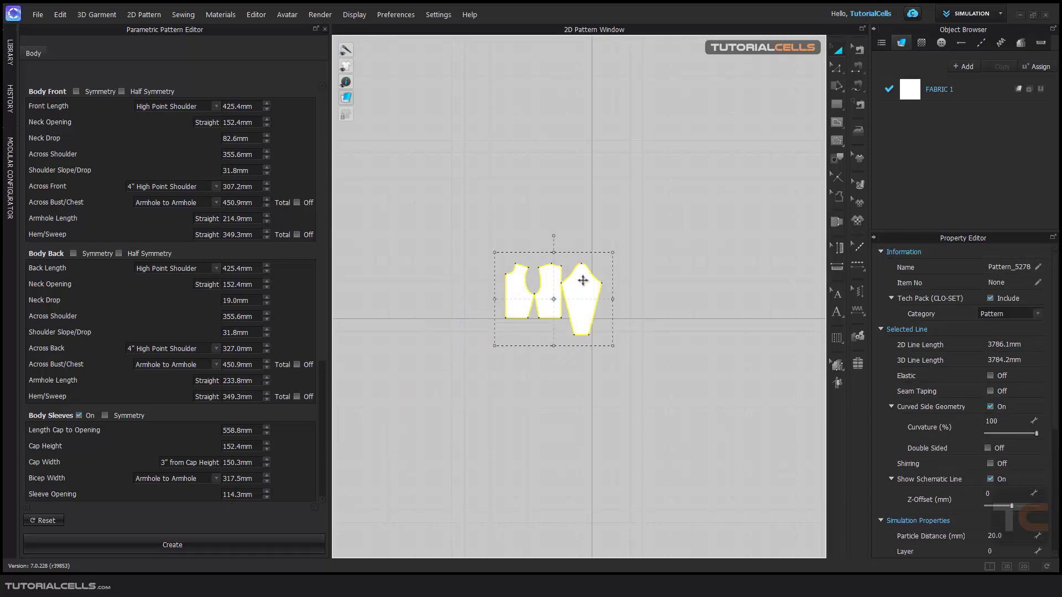
Delete the placed pieces, switch on Symmetry for the body and sleeves, and regenerate the pattern
key(Delete)
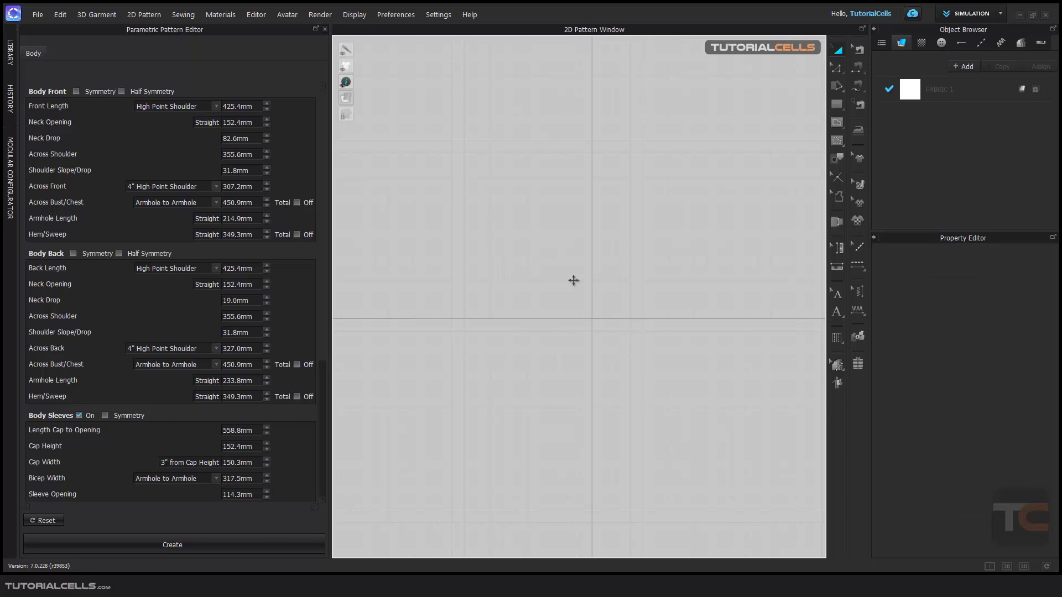
click(76, 91)
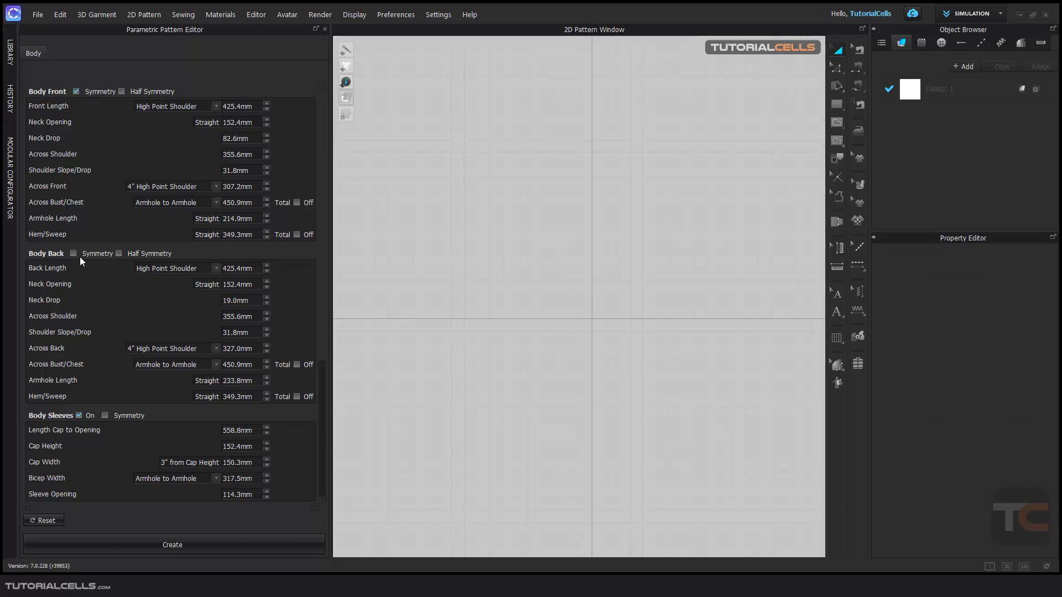
click(105, 416)
click(199, 543)
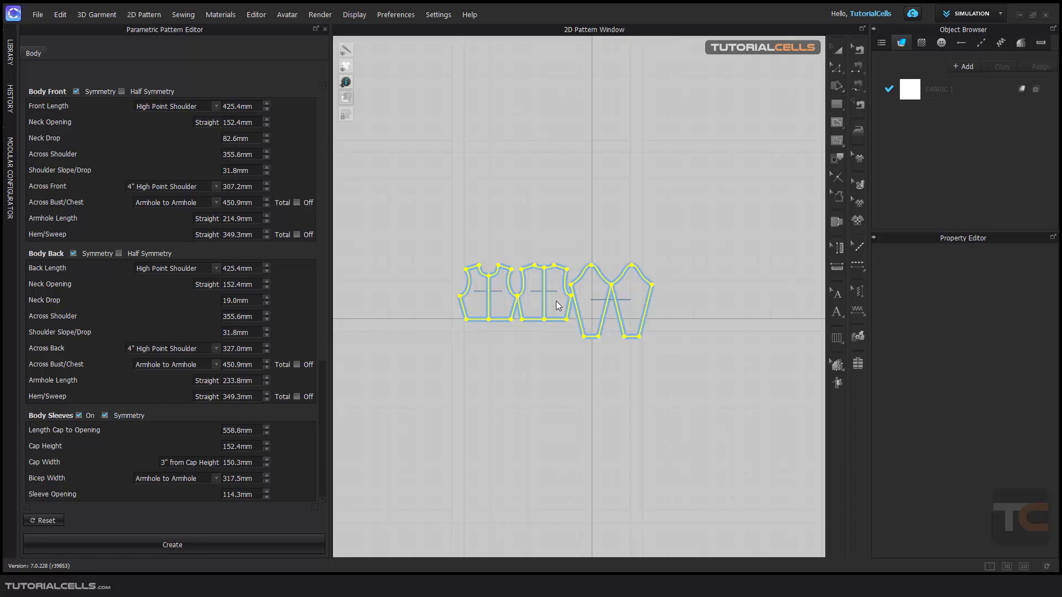
Drop the symmetric pieces into the 2D window, check them, then delete them all
click(555, 301)
scroll(556, 301, up, 4)
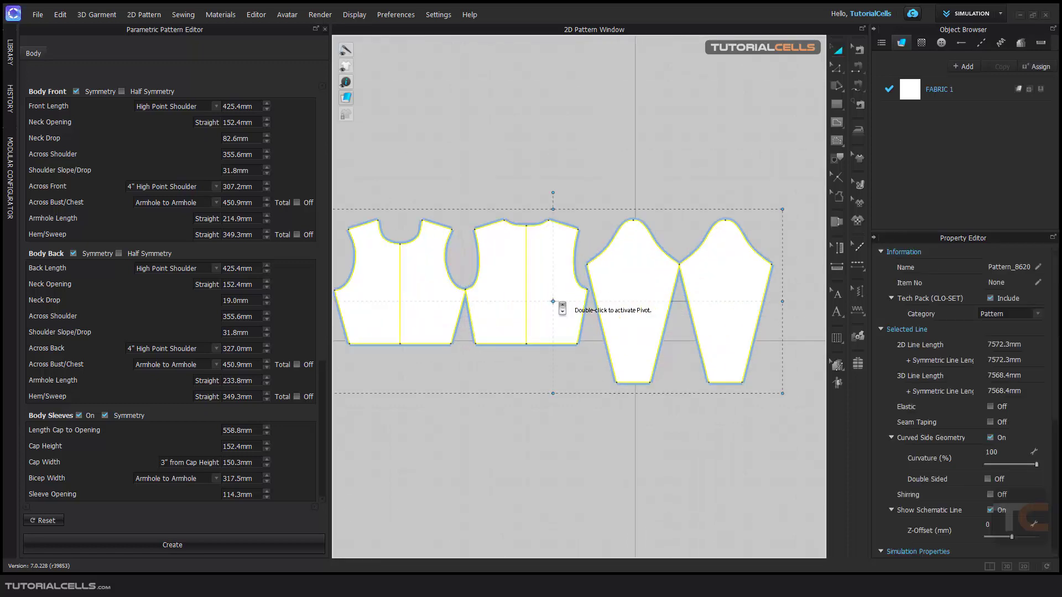
scroll(560, 306, down, 1)
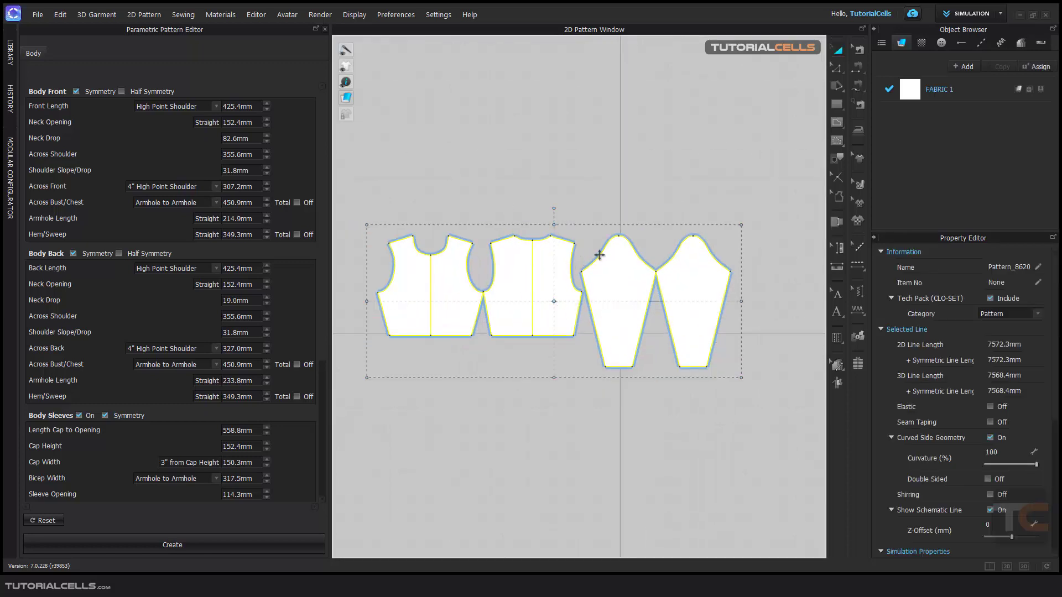
key(Delete)
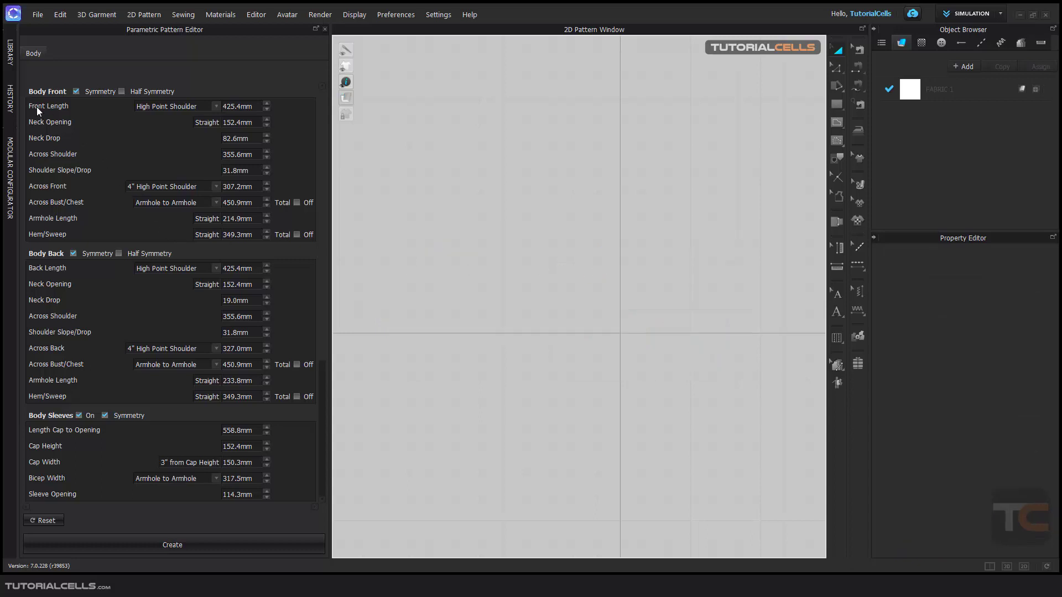
Review Body Front values from Front Length to Armhole Length, then view the front.jpg guide image
click(254, 110)
click(256, 122)
click(257, 138)
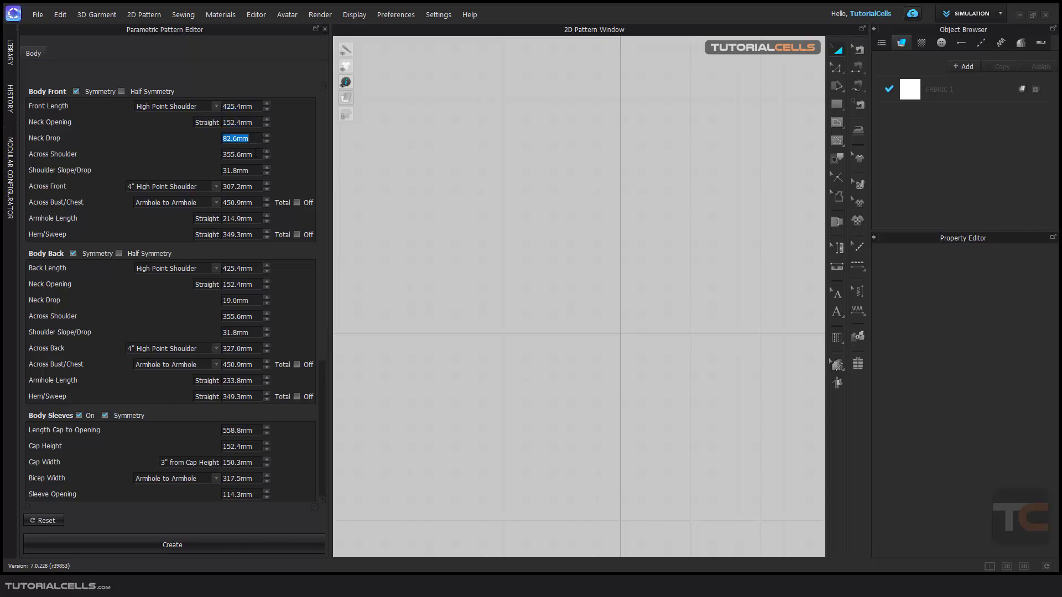
click(256, 155)
click(256, 171)
click(257, 187)
click(257, 203)
click(257, 218)
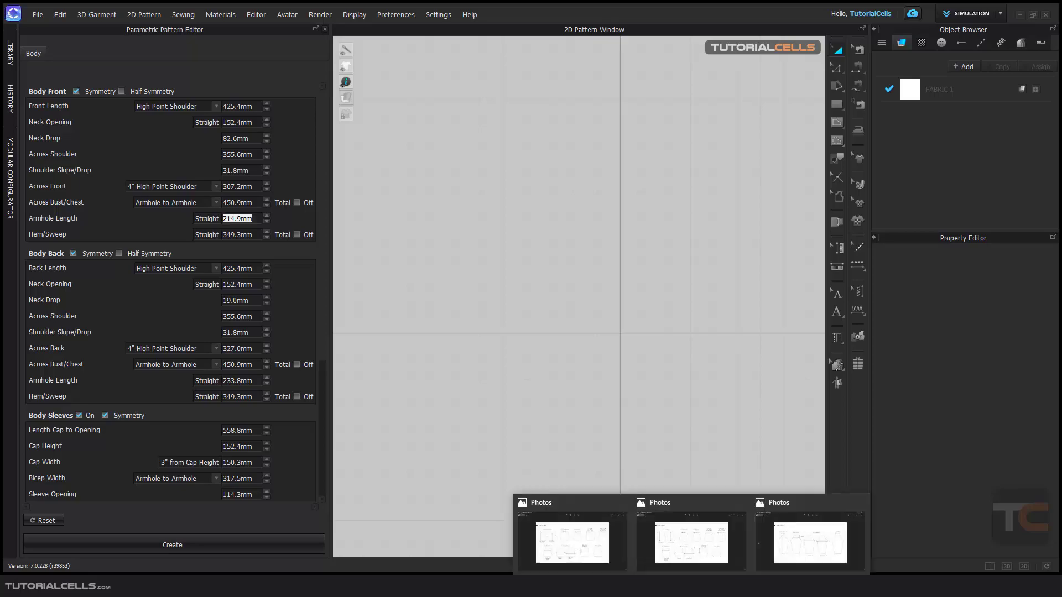
click(692, 539)
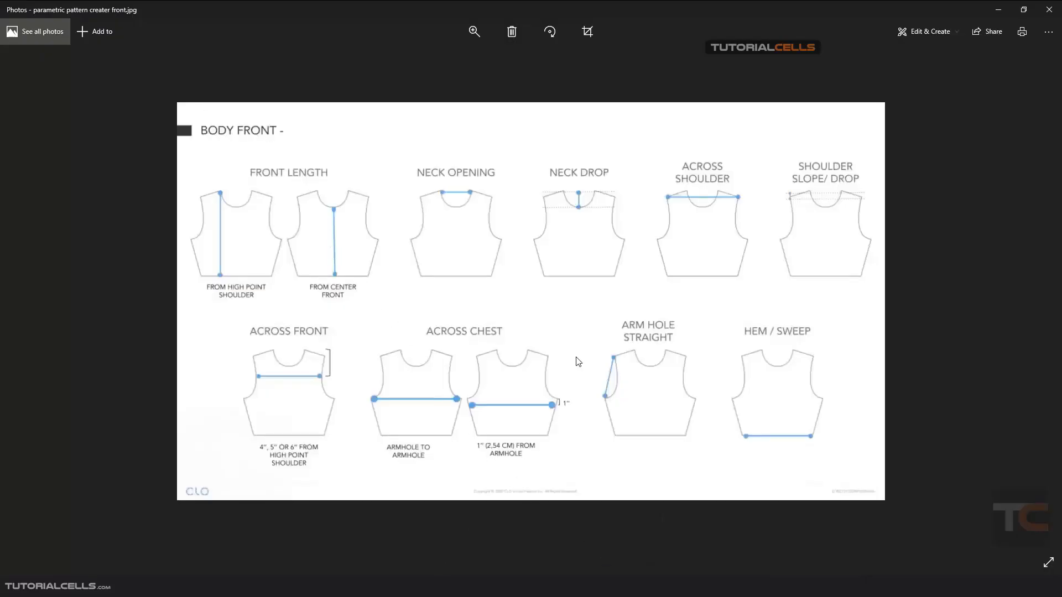
key(alt+Tab)
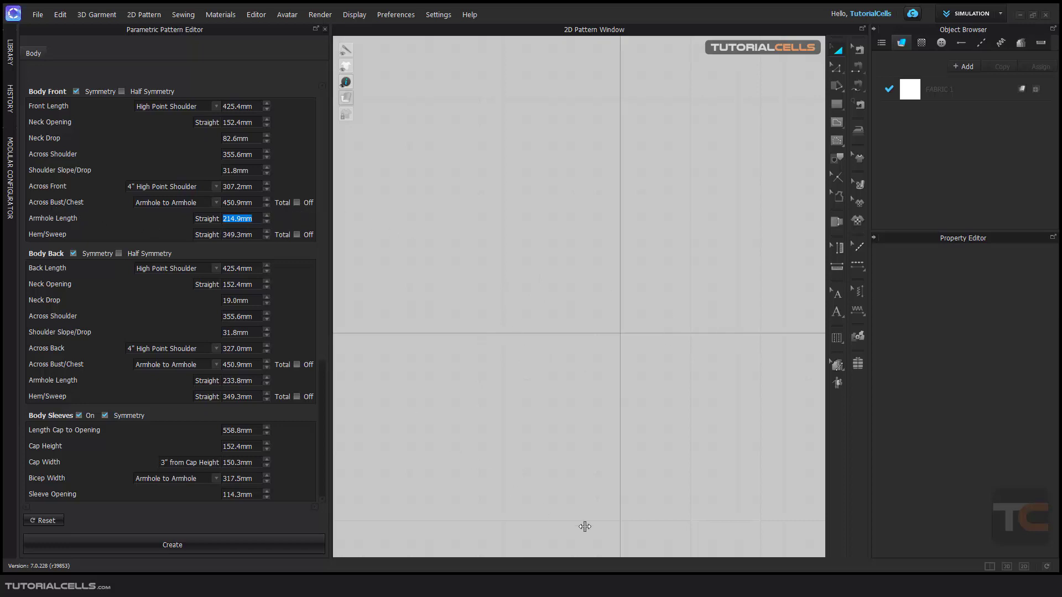
mouse_move(683, 574)
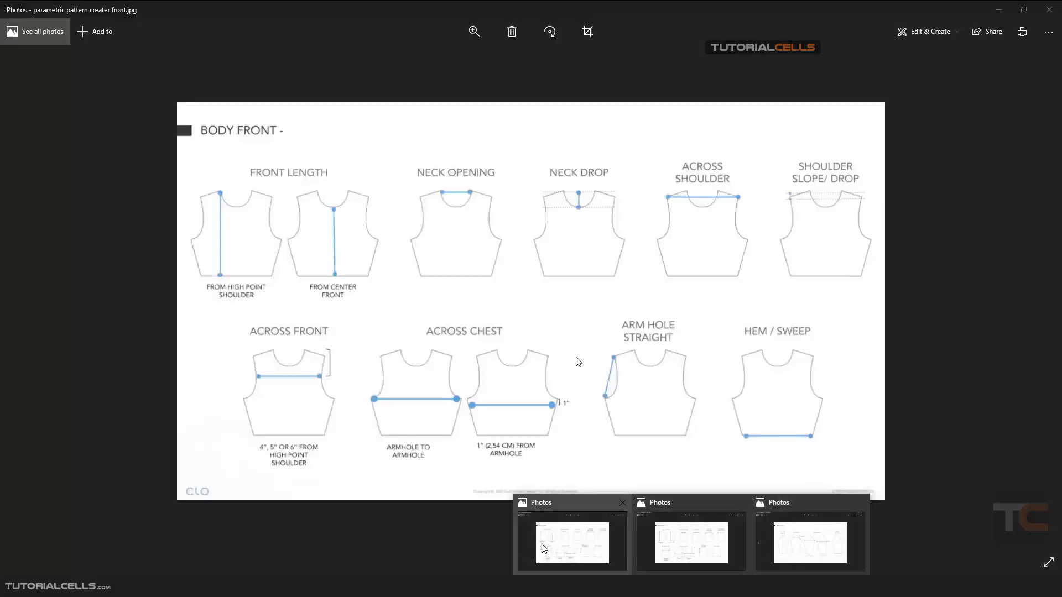
click(542, 548)
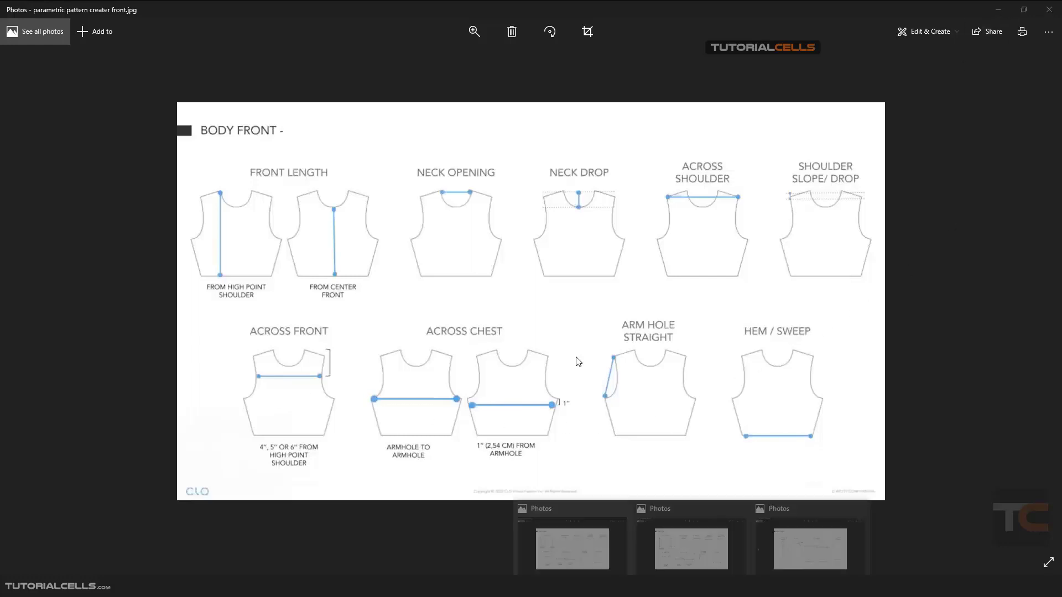
View the back.jpg guide in Photos, then check CLO 3D's Across Back options without changing them
click(695, 542)
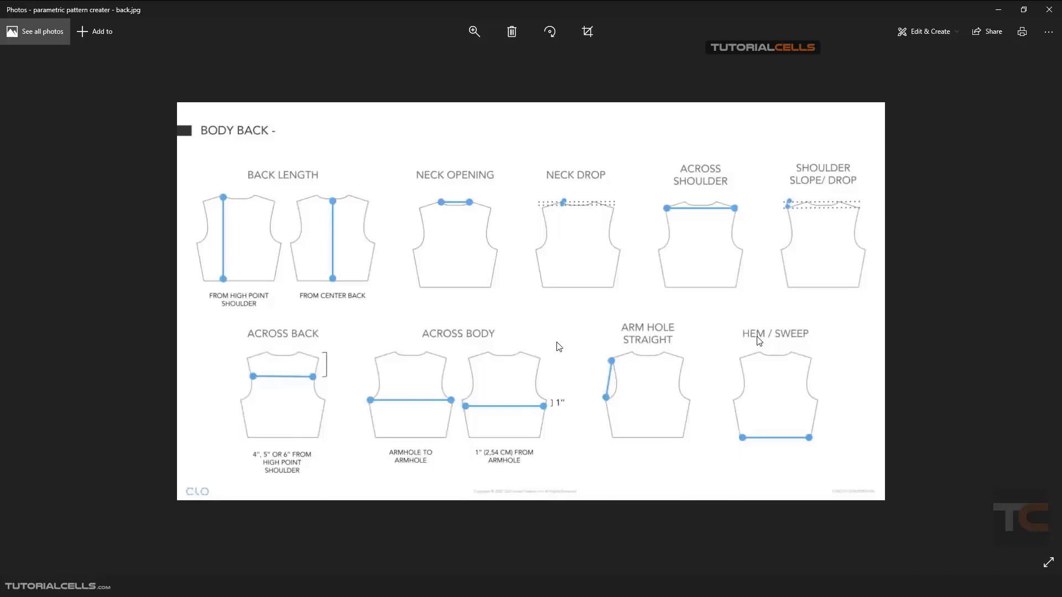
click(350, 587)
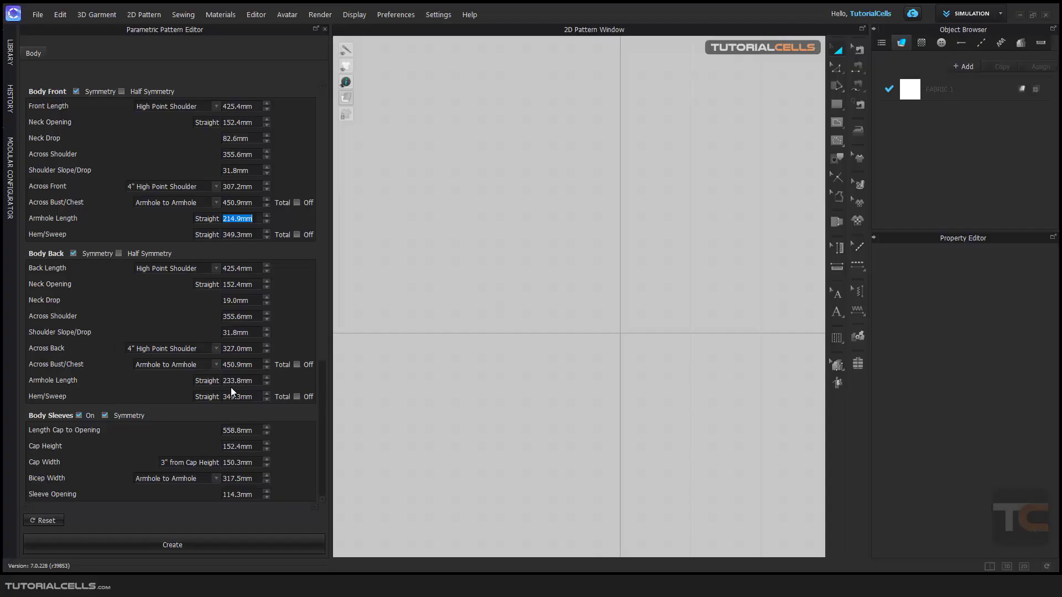
click(214, 349)
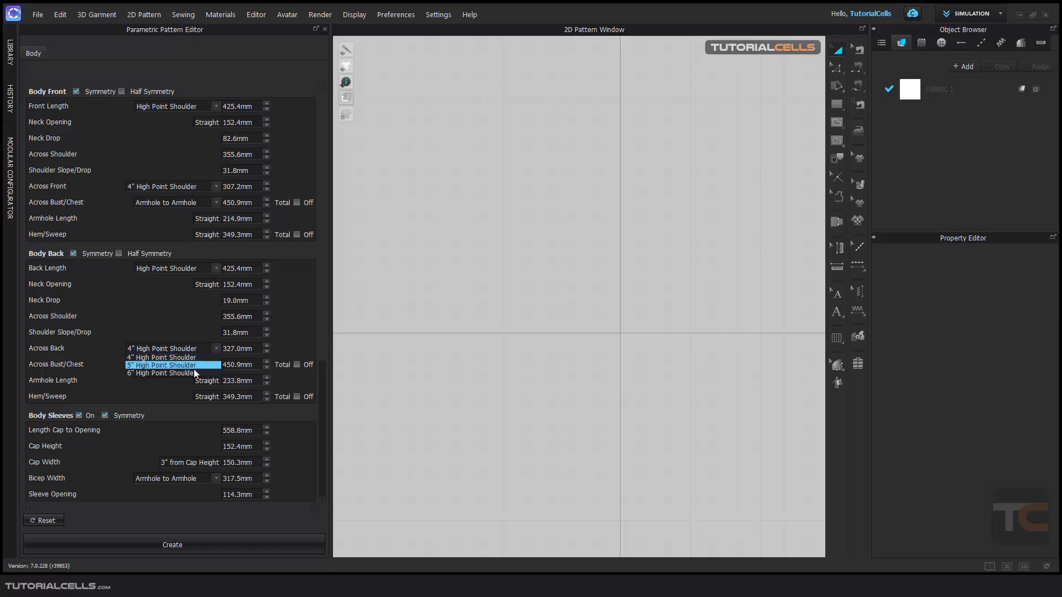
click(166, 391)
mouse_move(683, 587)
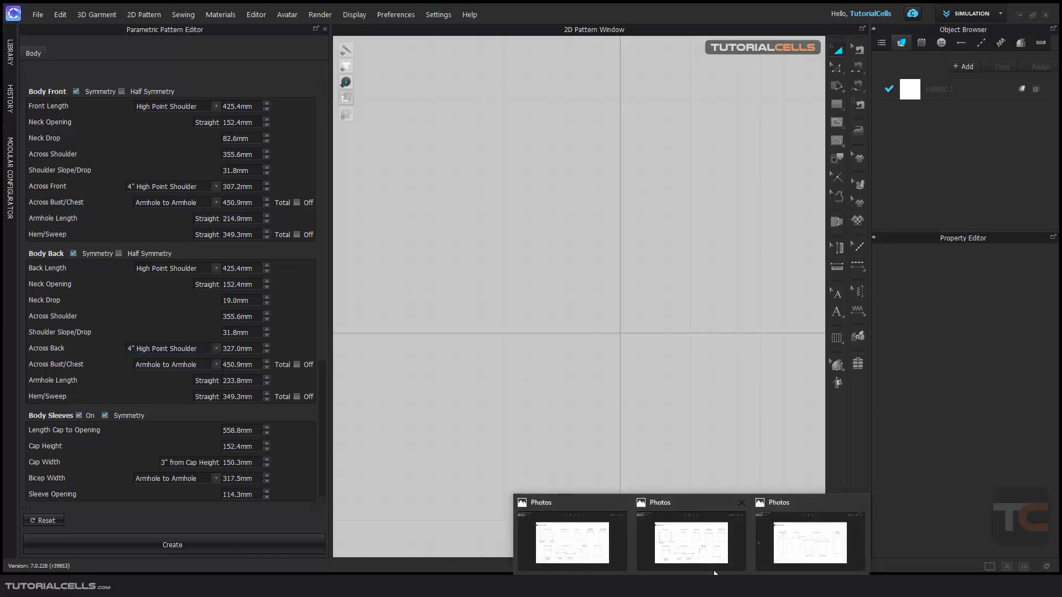
click(810, 532)
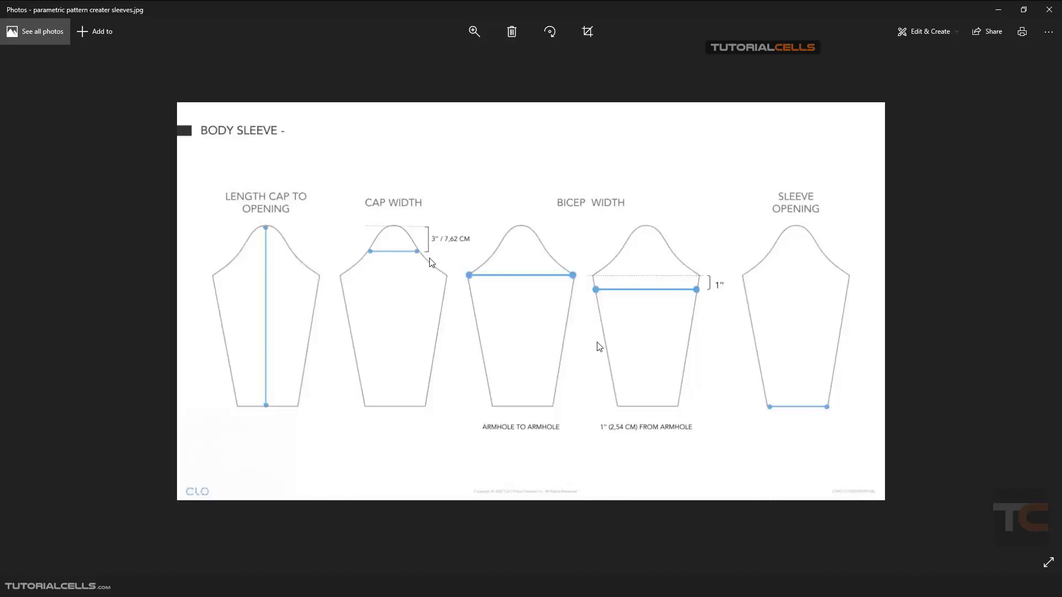
key(alt+Tab)
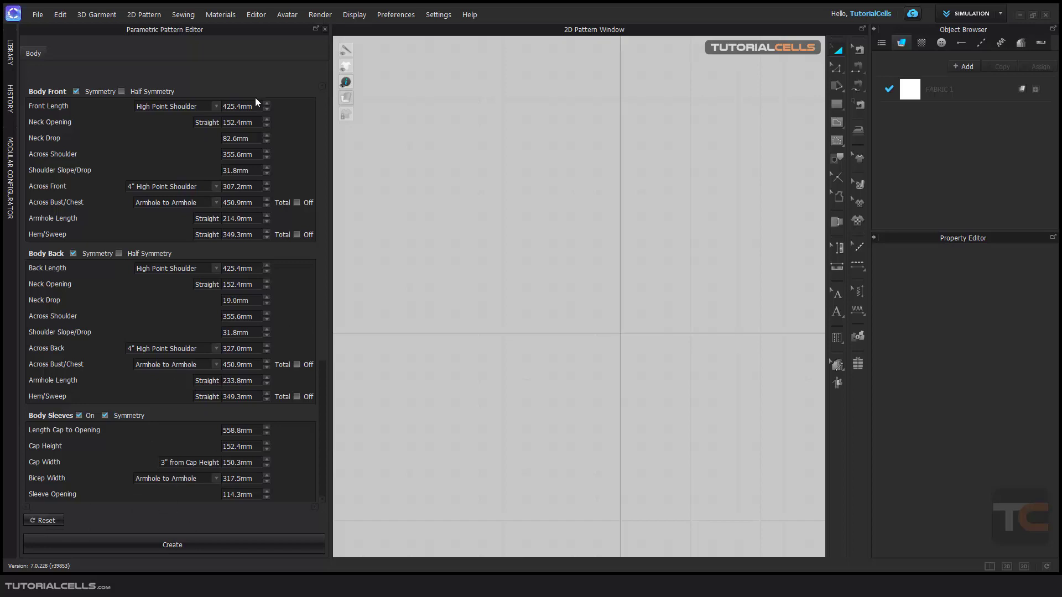
Reset the Parametric Pattern Editor, clearing Symmetry and turning Body Sleeves off
click(46, 521)
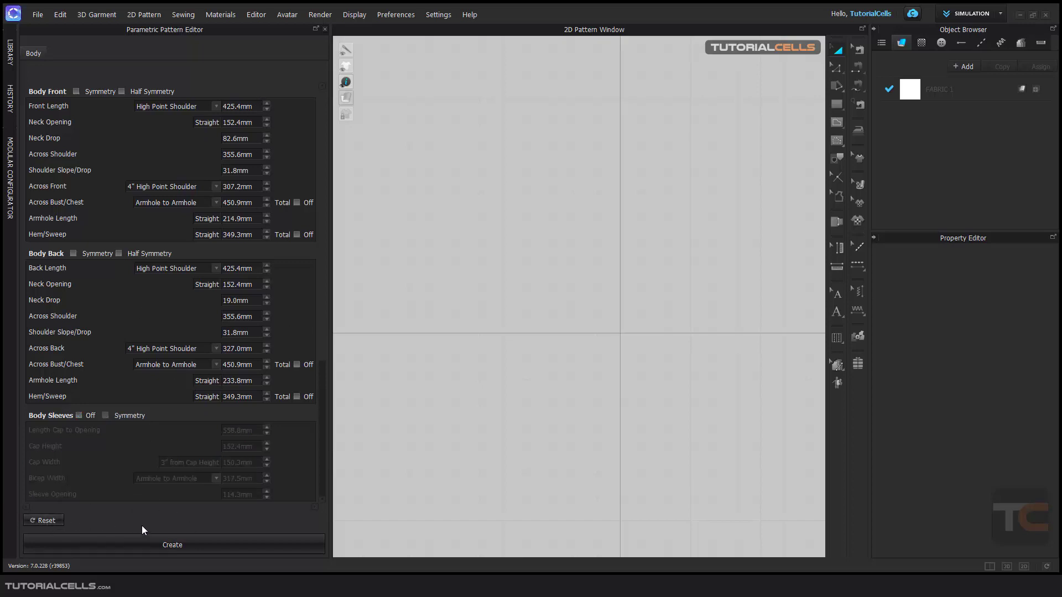